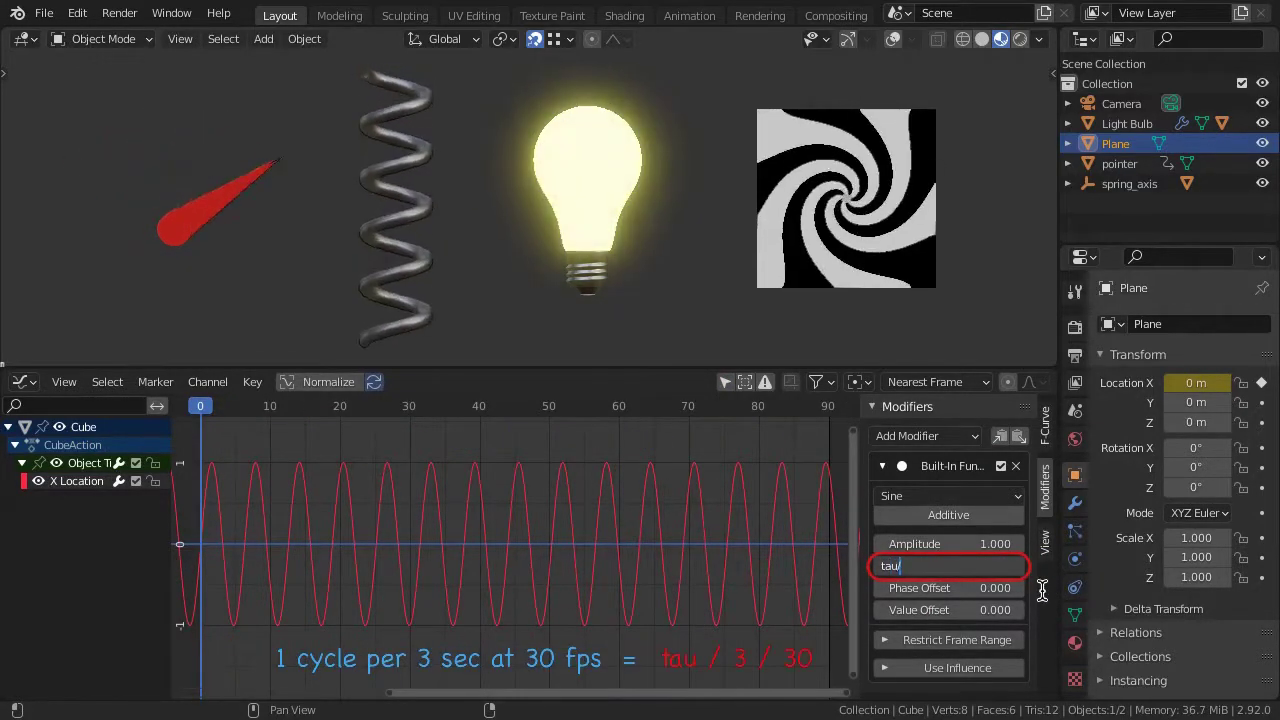
Enter tau/3/30 as the sine modifier's Phase Multiplier for a three-second cycle.
text(tau/3/30)
key(Return)
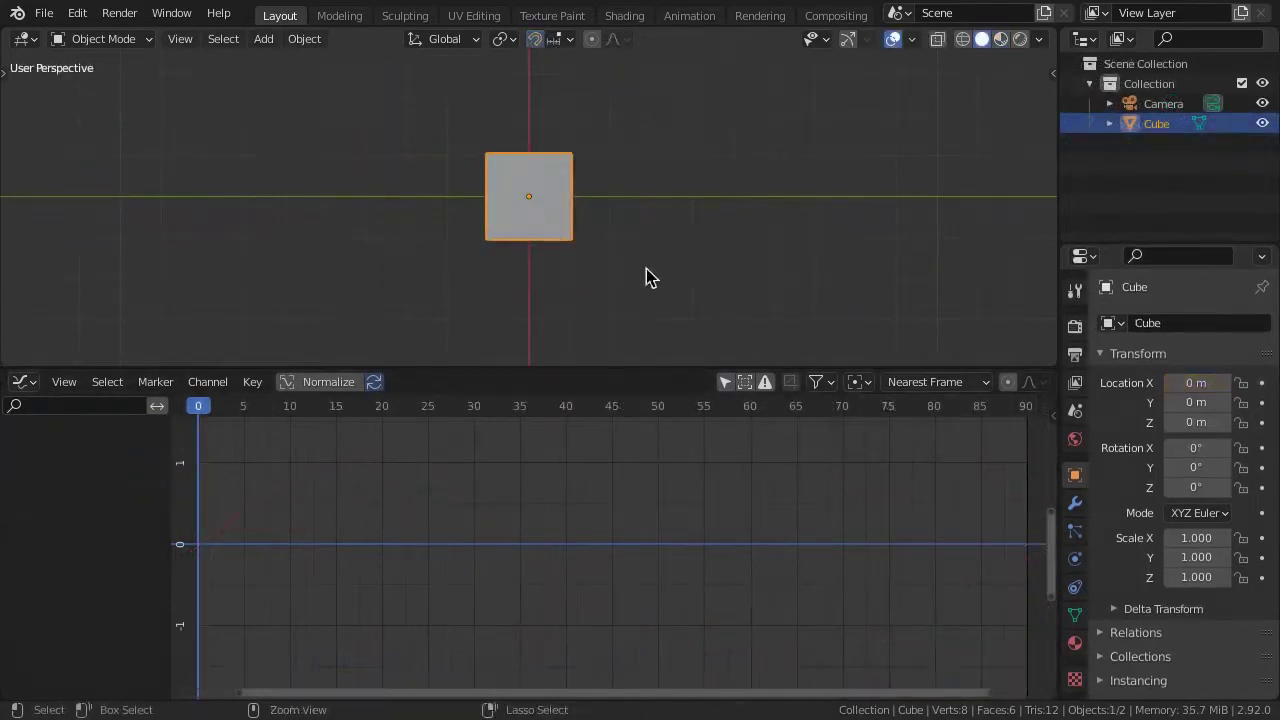
Key the cube's Location X and add a Built-In Function modifier to its X Location F-curve.
click(1262, 383)
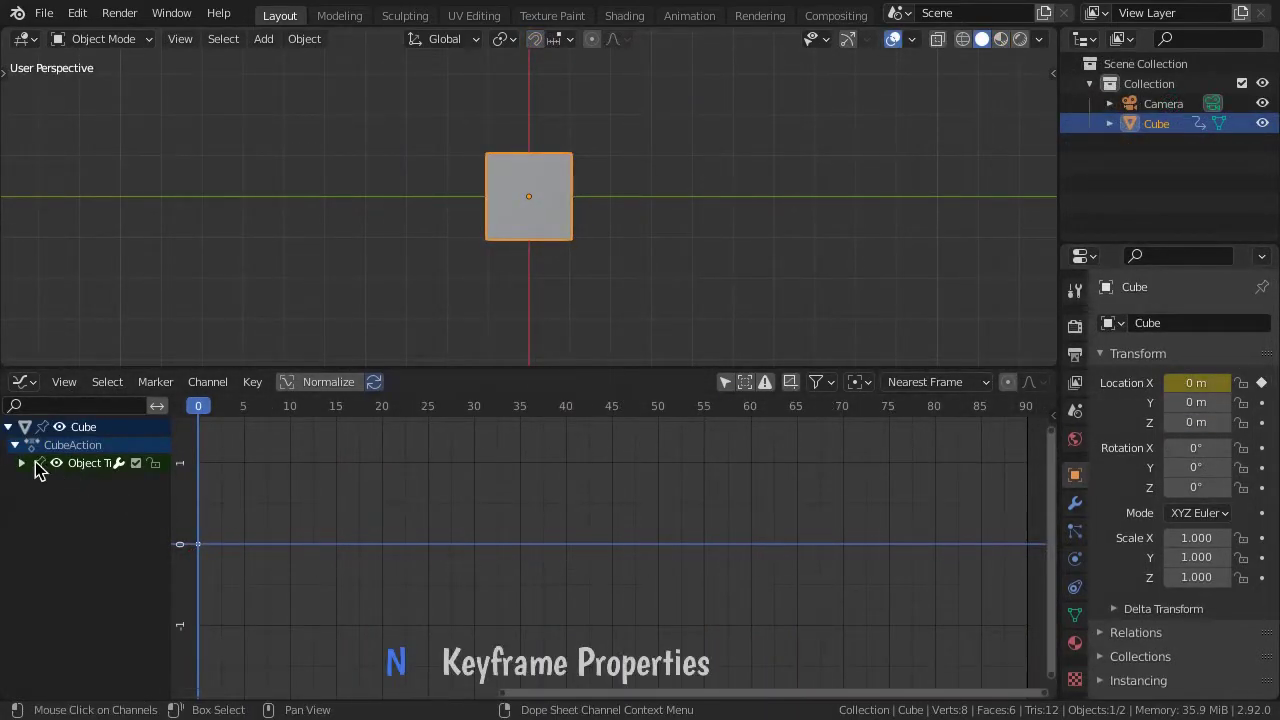
click(22, 463)
key(n)
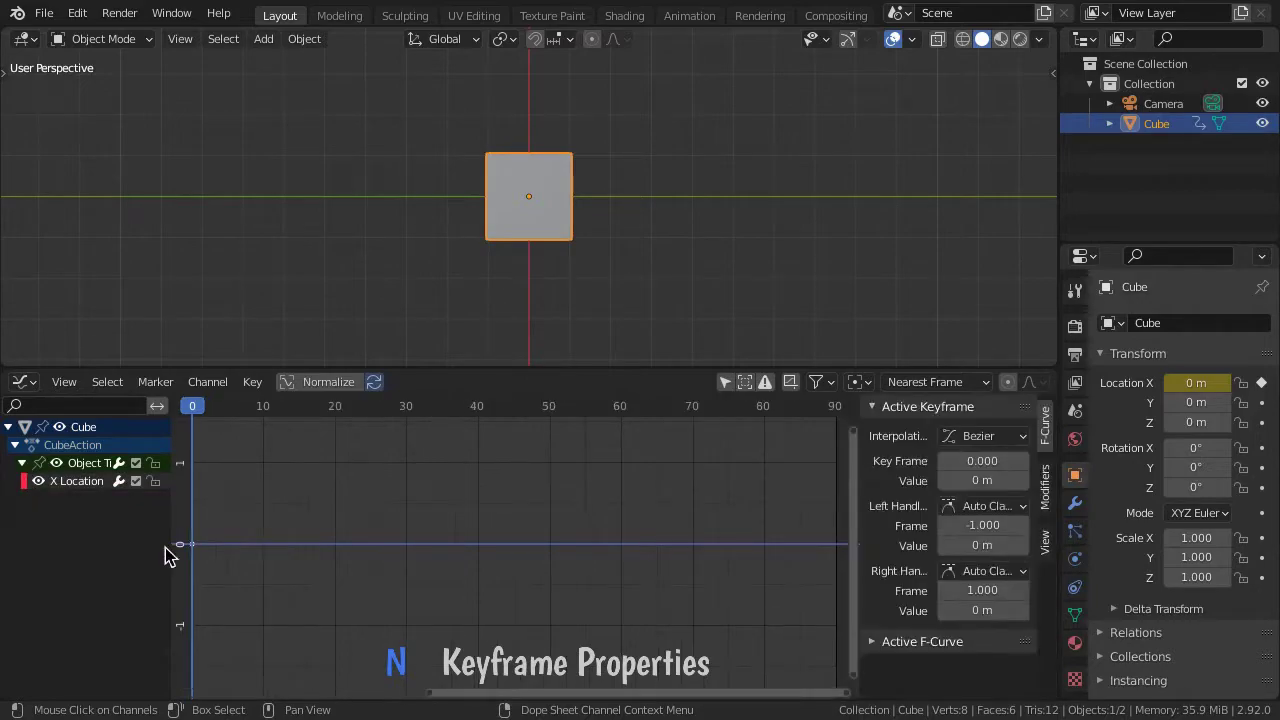
click(1049, 505)
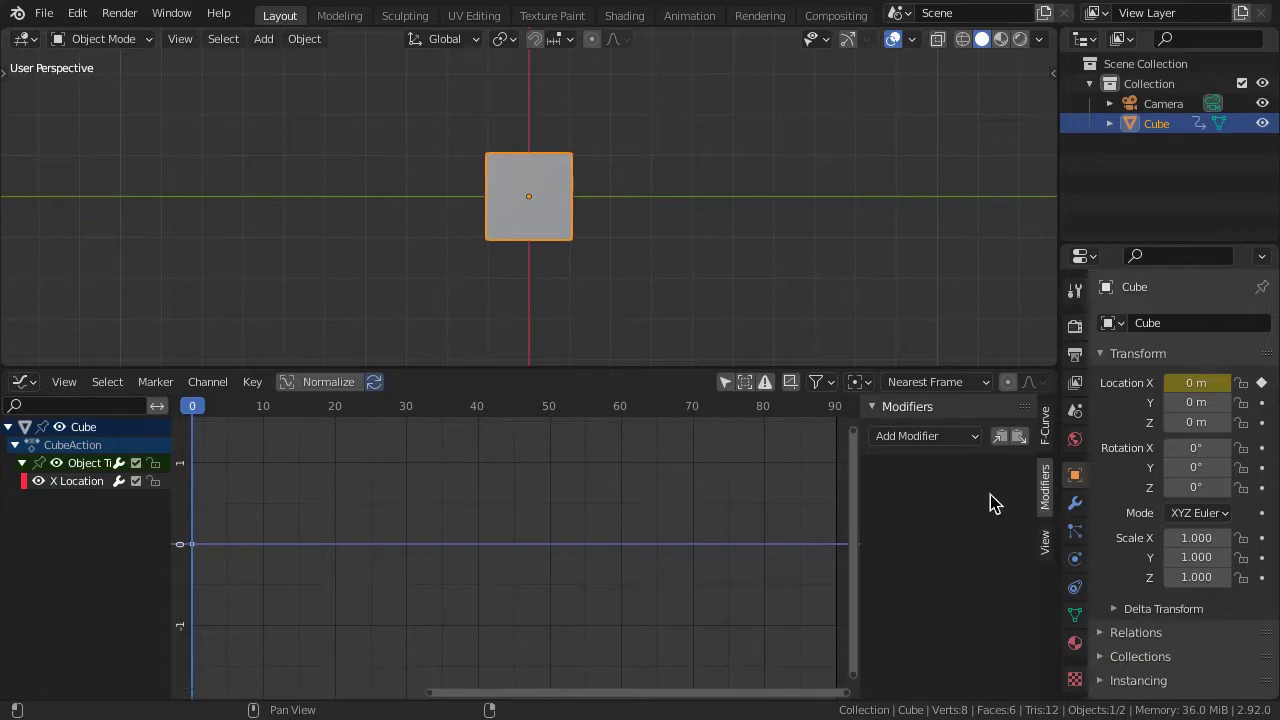
click(970, 440)
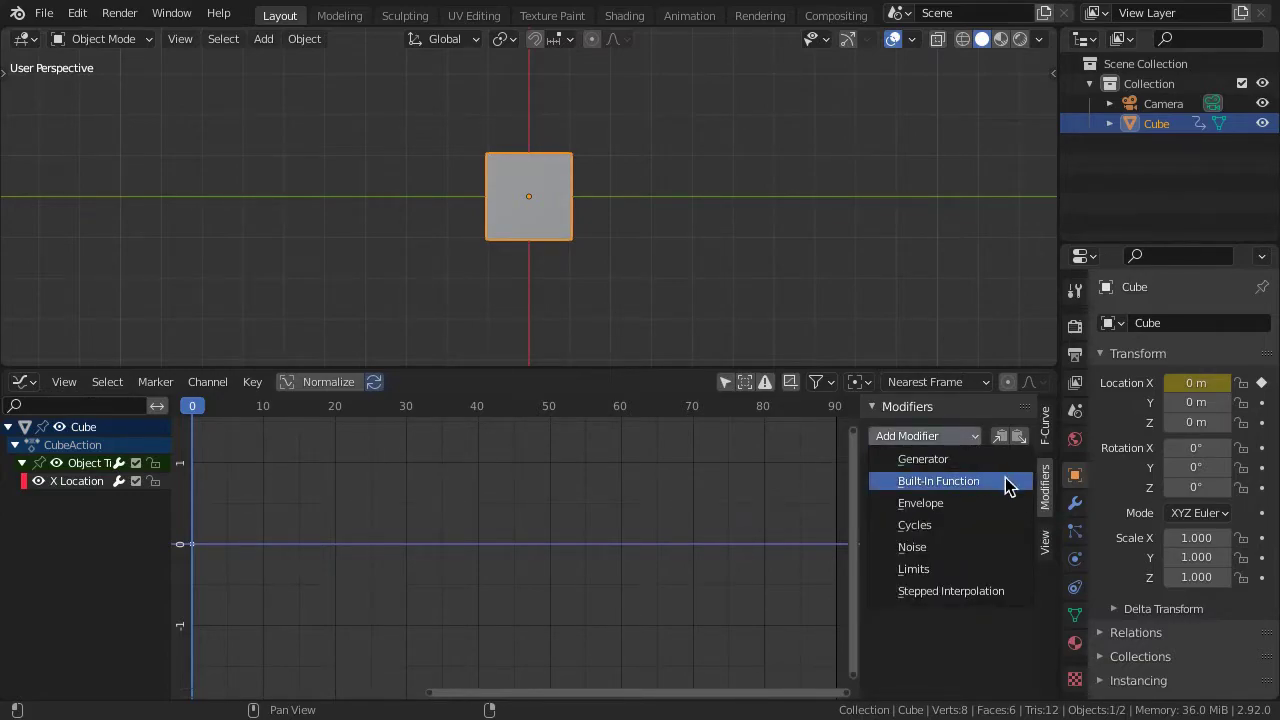
click(1008, 485)
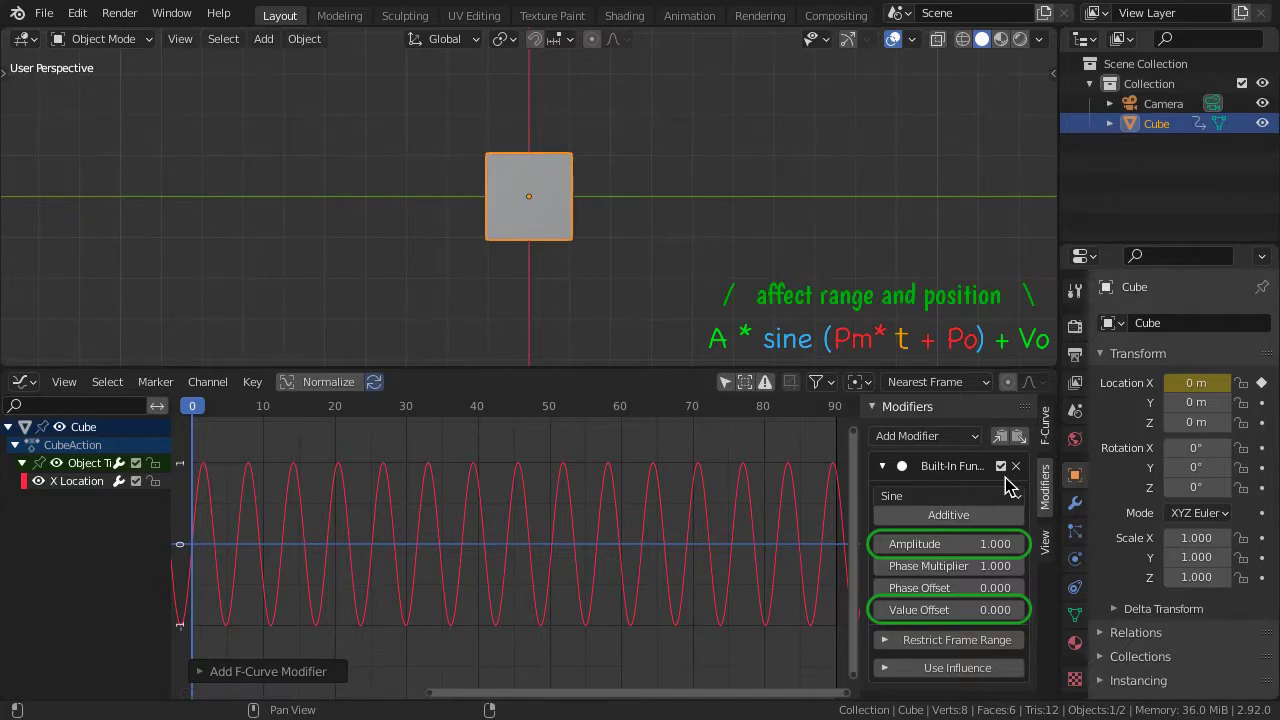
key(space)
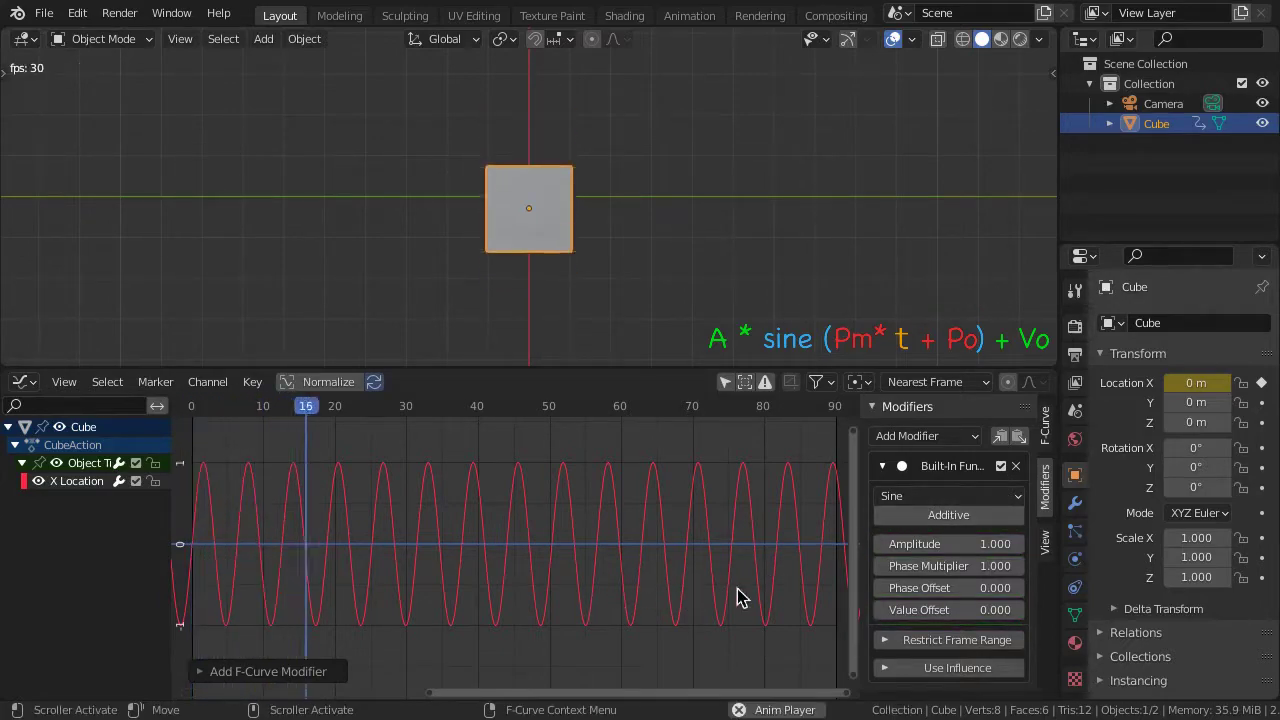
mouse_move(930, 566)
mouse_down()
mouse_move(880, 566)
mouse_move(943, 569)
mouse_move(896, 605)
mouse_up()
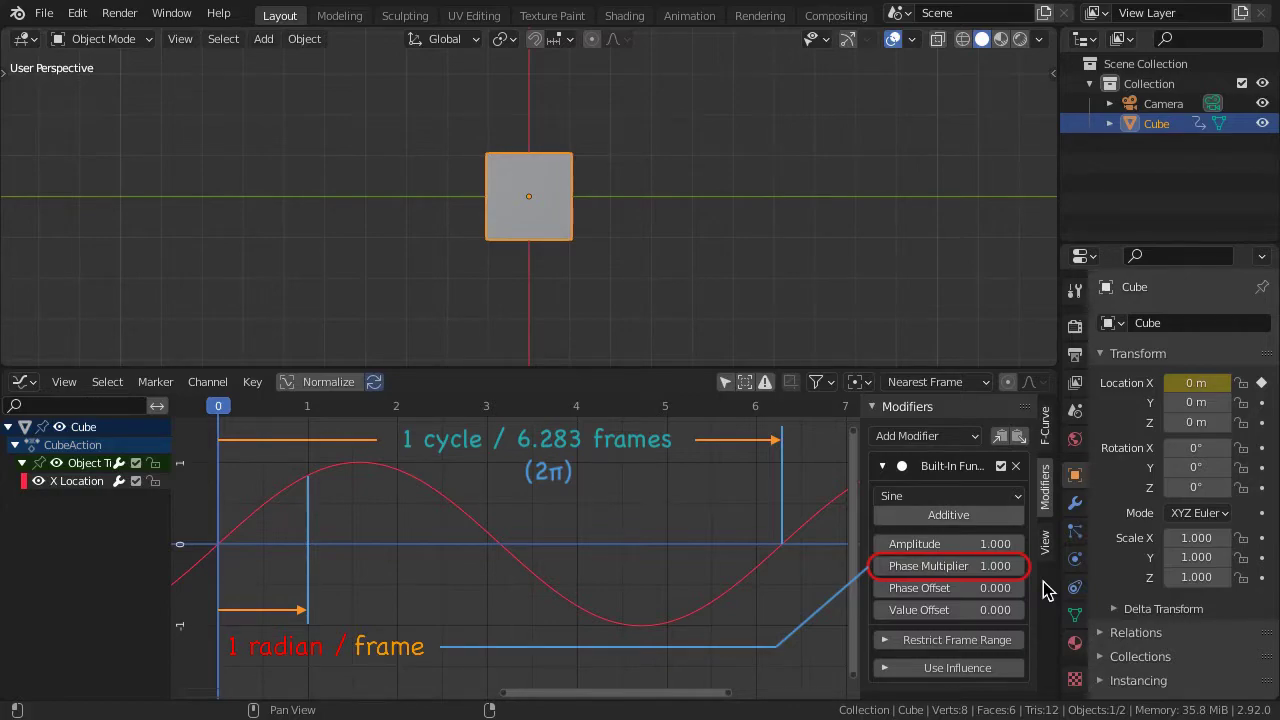
Set the Phase Multiplier to 2π, then divide it by 30.
click(1010, 566)
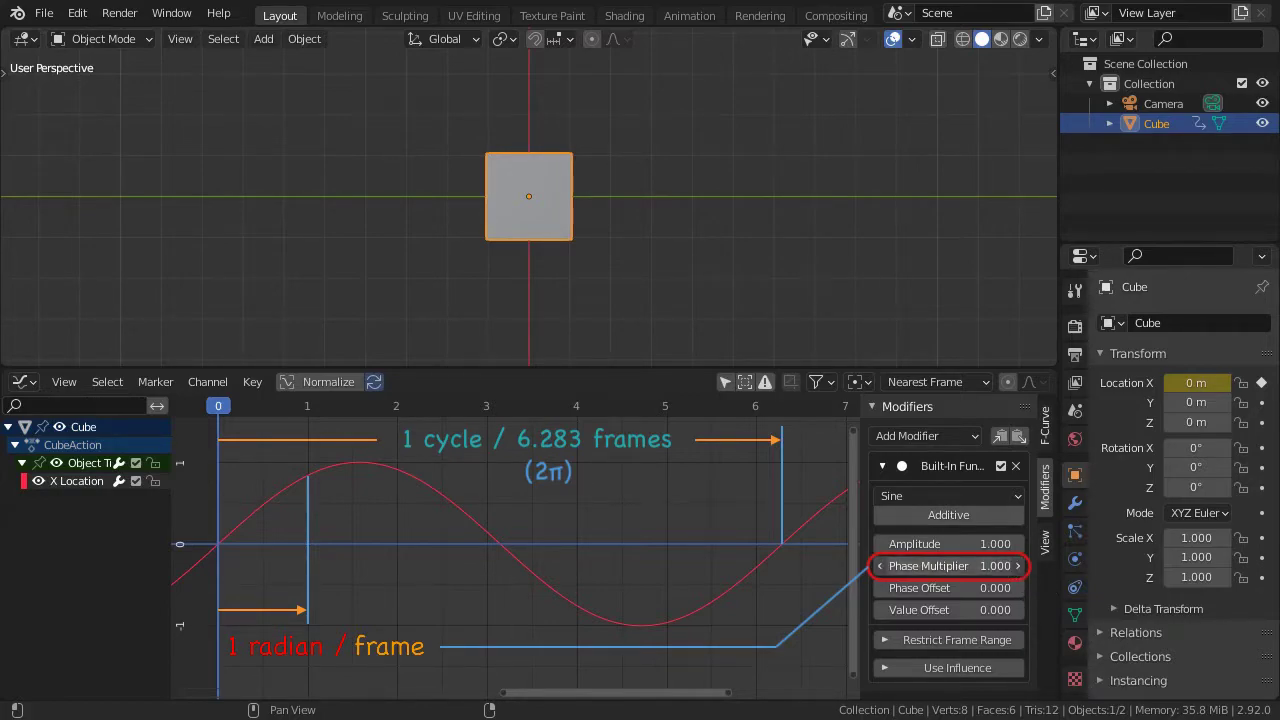
text(1.0)
text(2*)
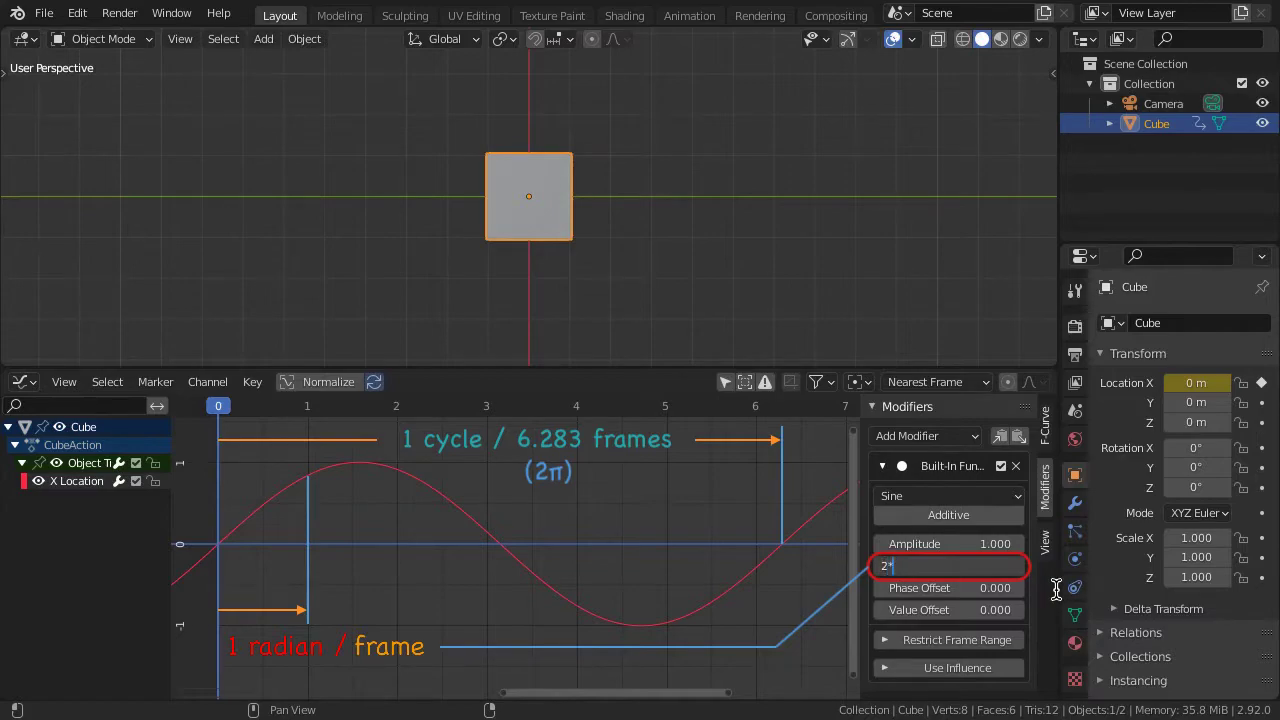
text(pi)
key(Return)
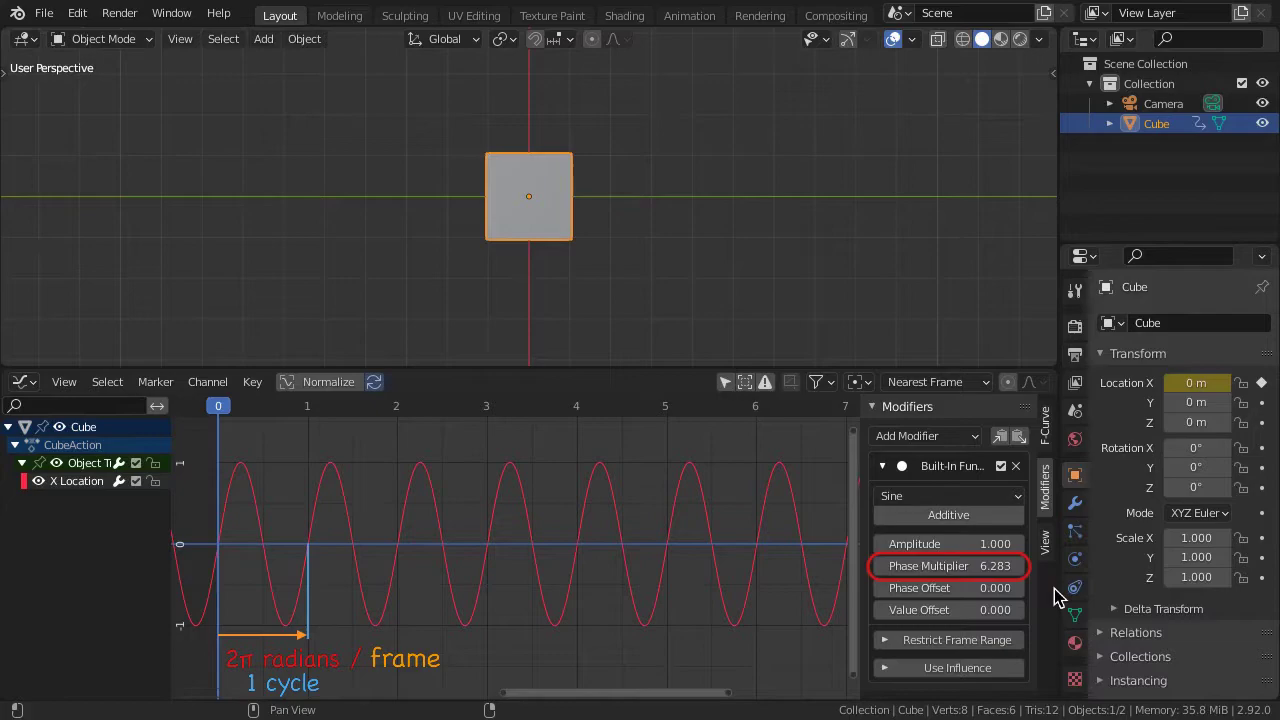
double_click(1000, 566)
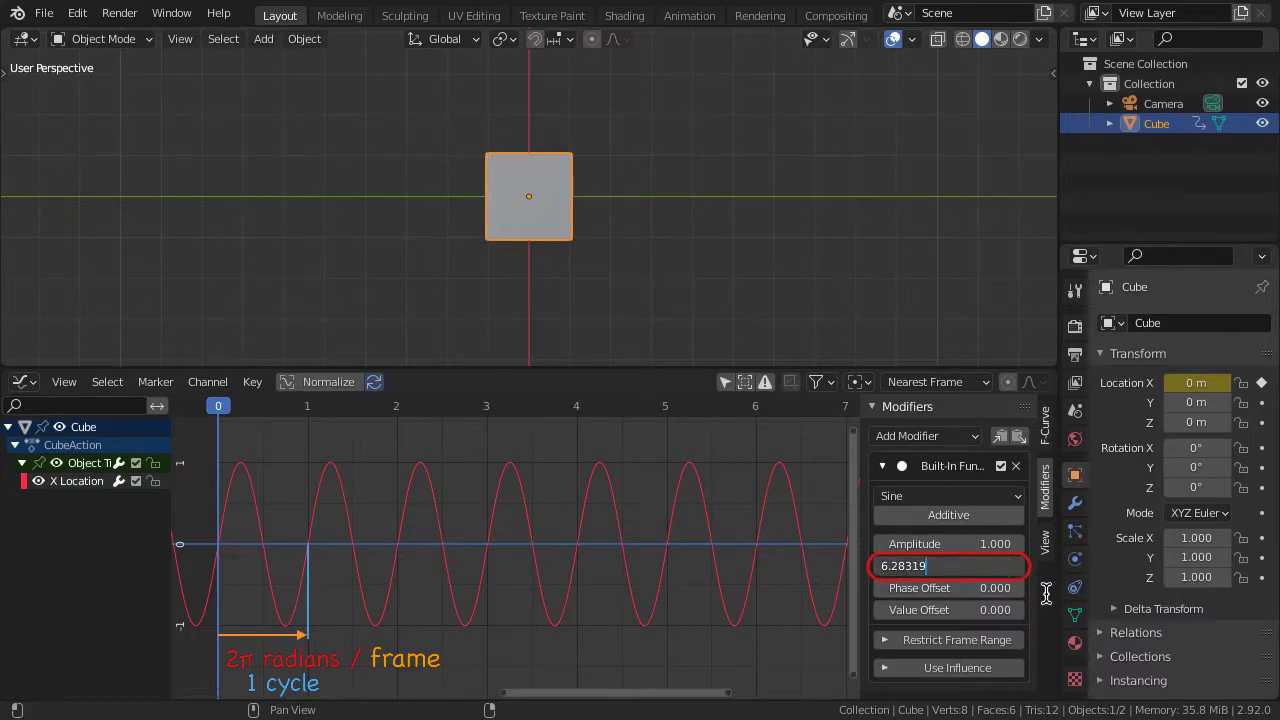
text(/30)
key(Return)
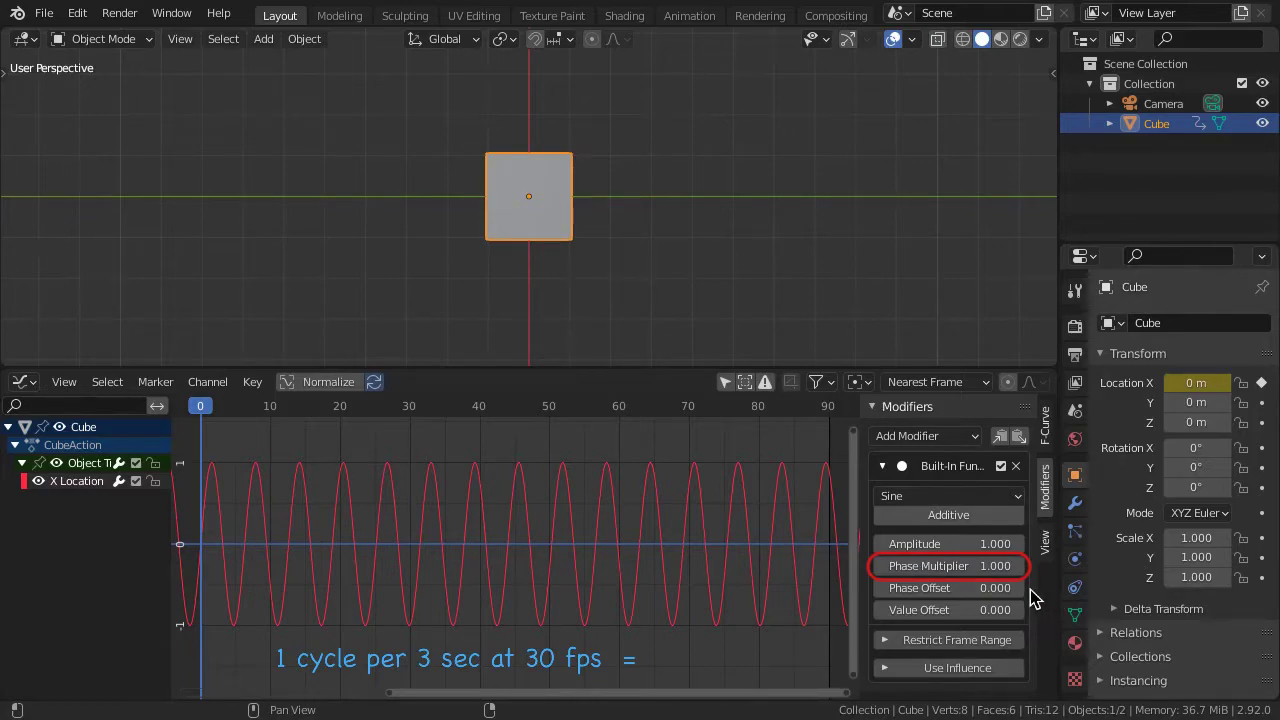
Change the Phase Multiplier to tau/3/30, about 0.070.
click(988, 566)
text(ta)
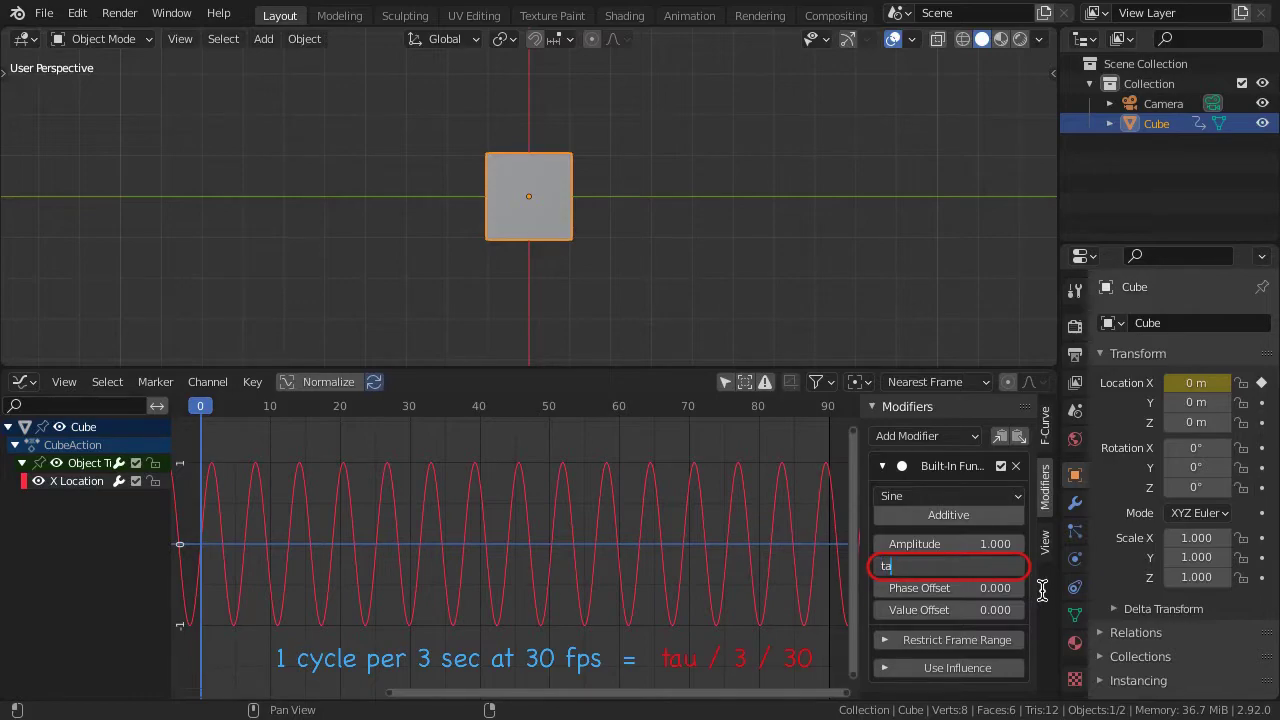
text(u/3/)
text(30)
key(Return)
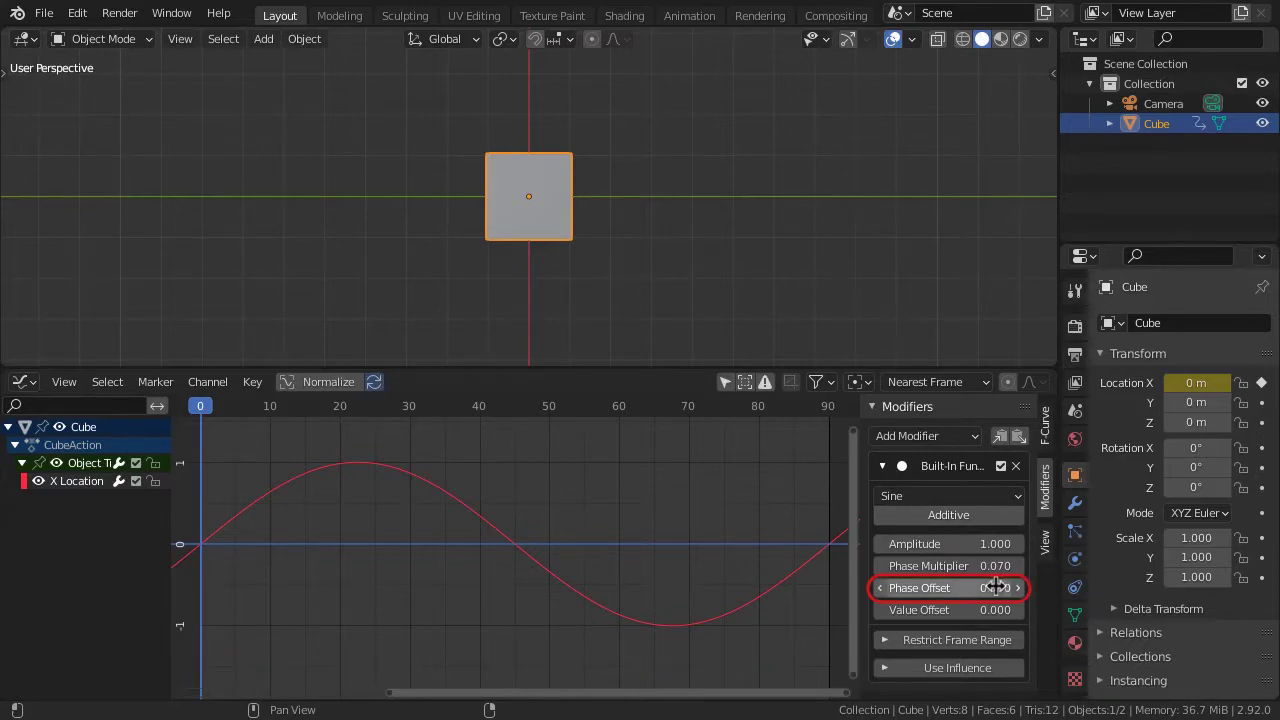
Enter tau/3/30*-10 as the sine's Phase Offset.
mouse_move(975, 590)
mouse_down()
mouse_move(1015, 590)
mouse_move(975, 590)
mouse_up()
key(Escape)
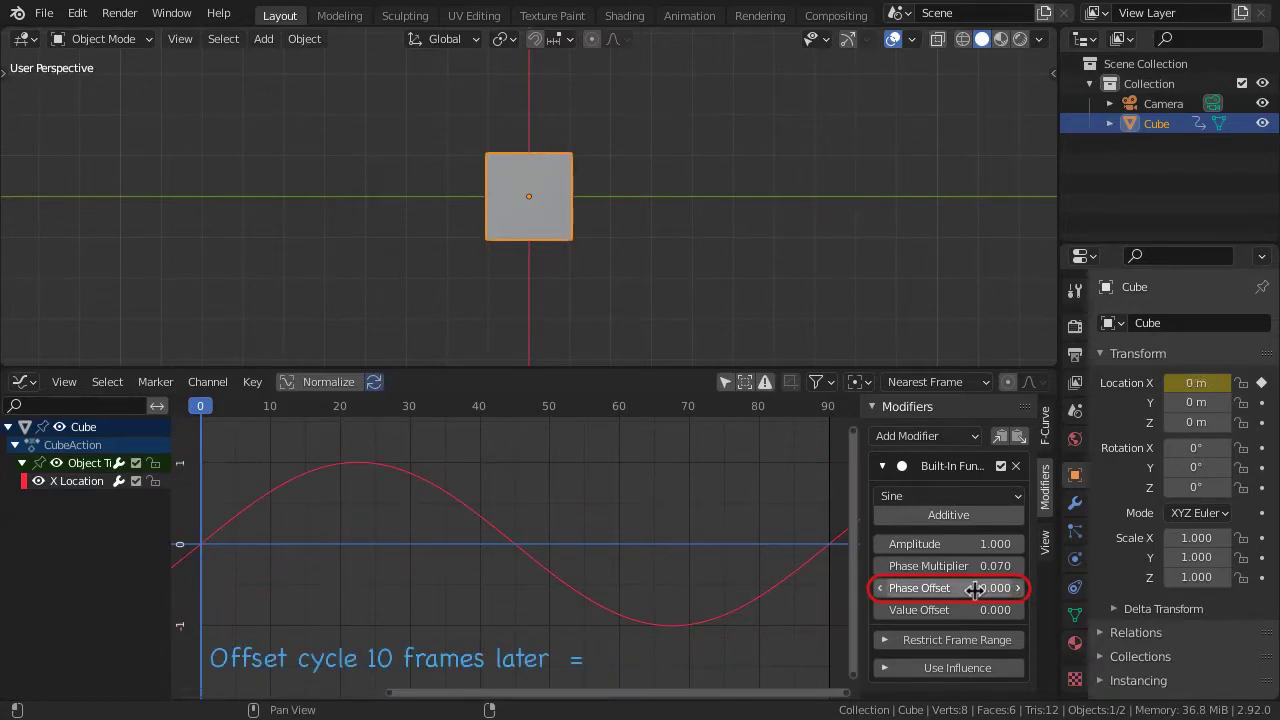
click(995, 588)
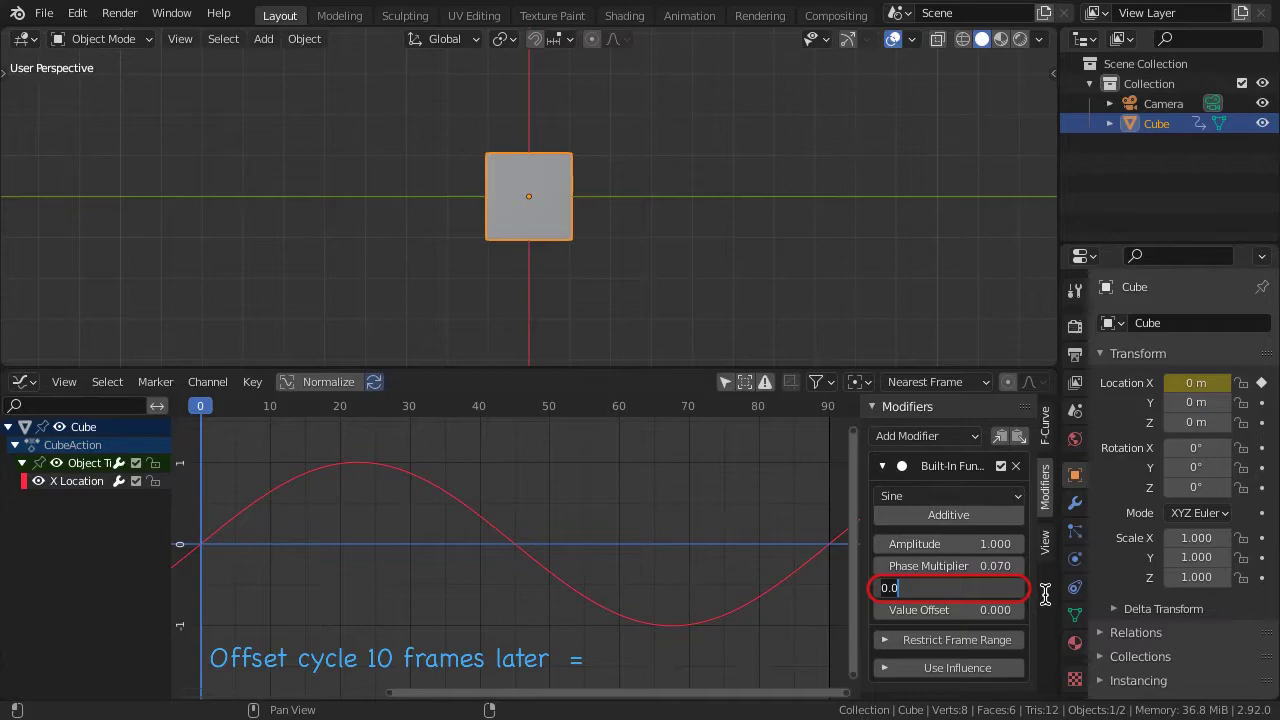
text(tau/3/30*-10)
key(Return)
Paste the Phase Multiplier value into Phase Offset with *-10 appended.
click(971, 565)
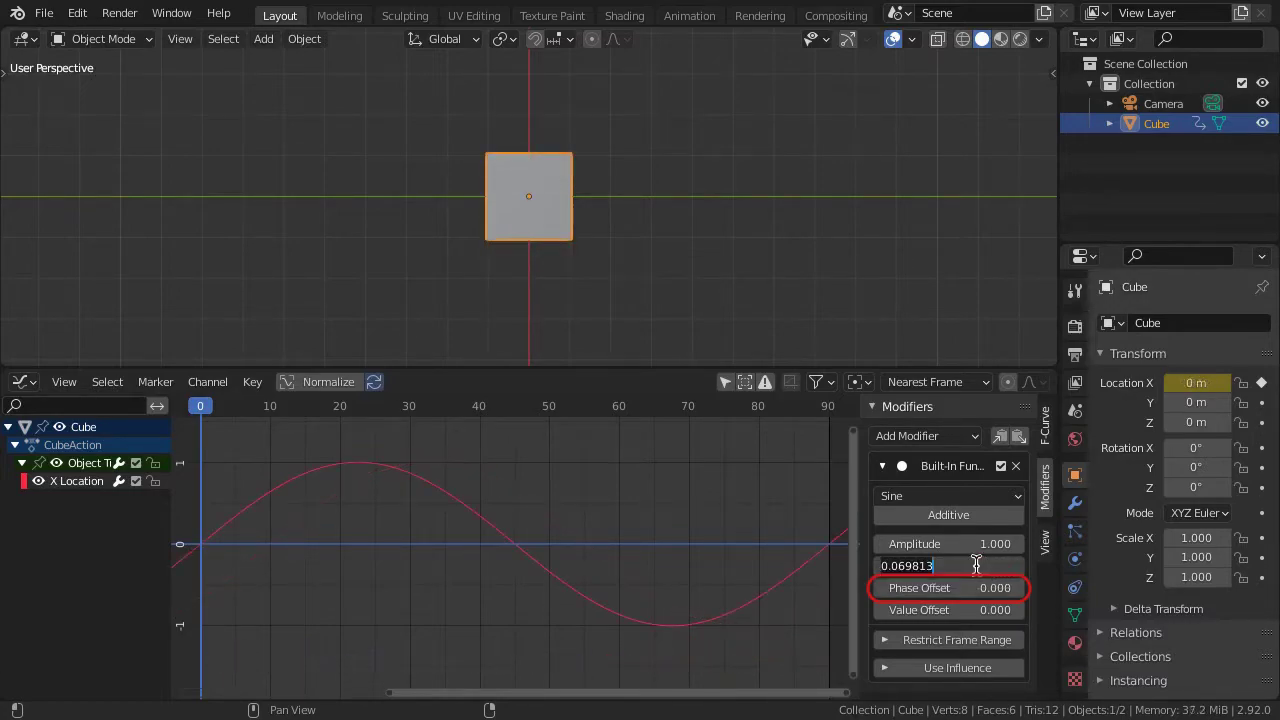
click(985, 590)
text(0.069813)
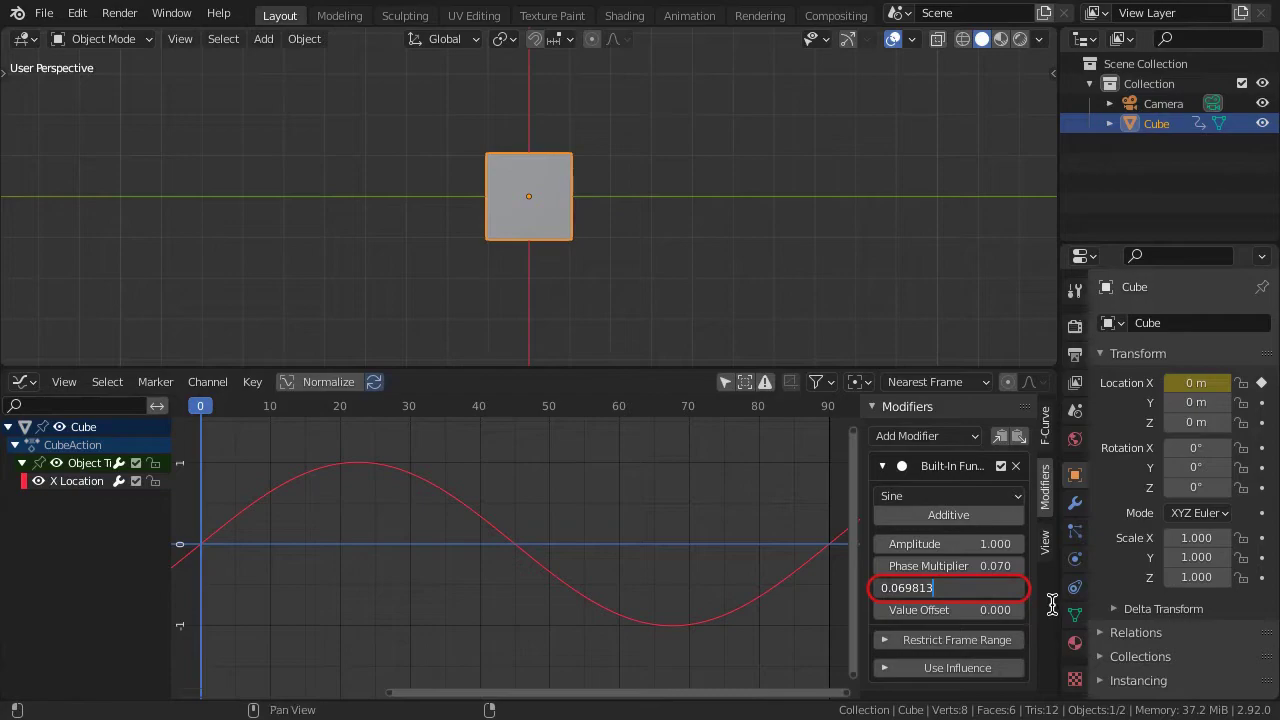
text(*-10)
key(Return)
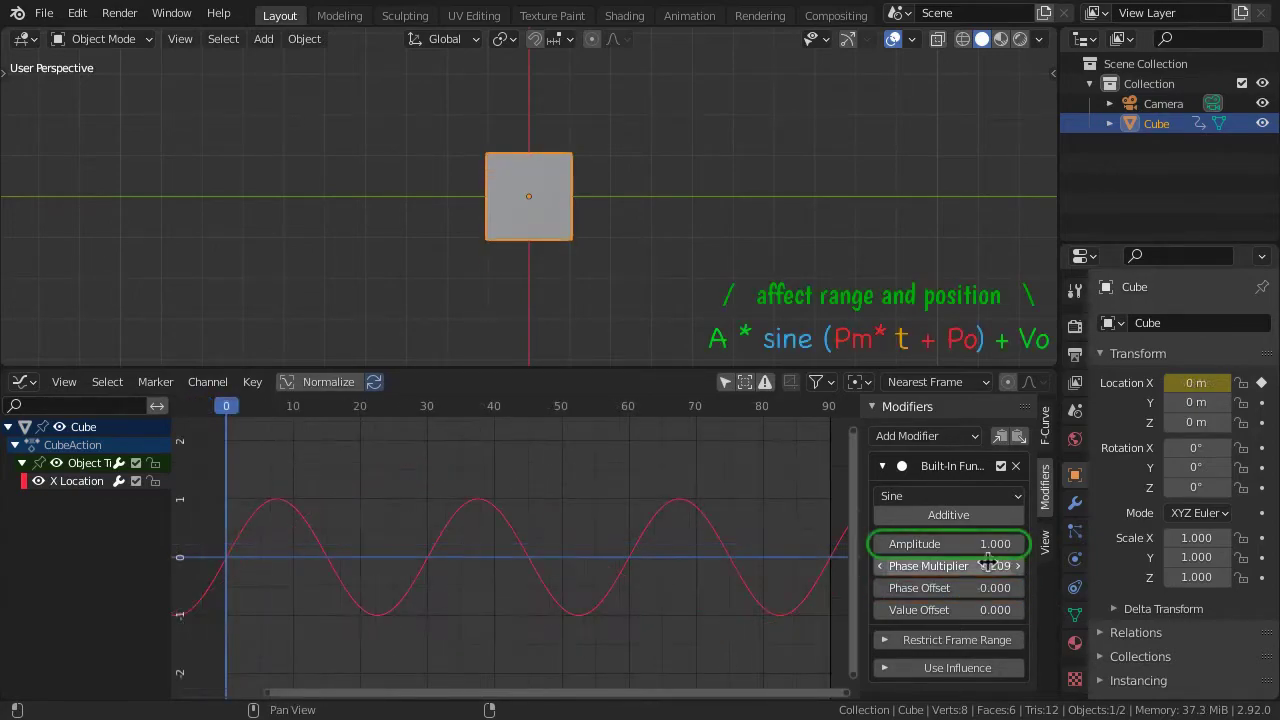
Replace the sine modifier's Amplitude value with 2.
click(985, 544)
key(BackSpace)
key(BackSpace)
key(BackSpace)
text(2)
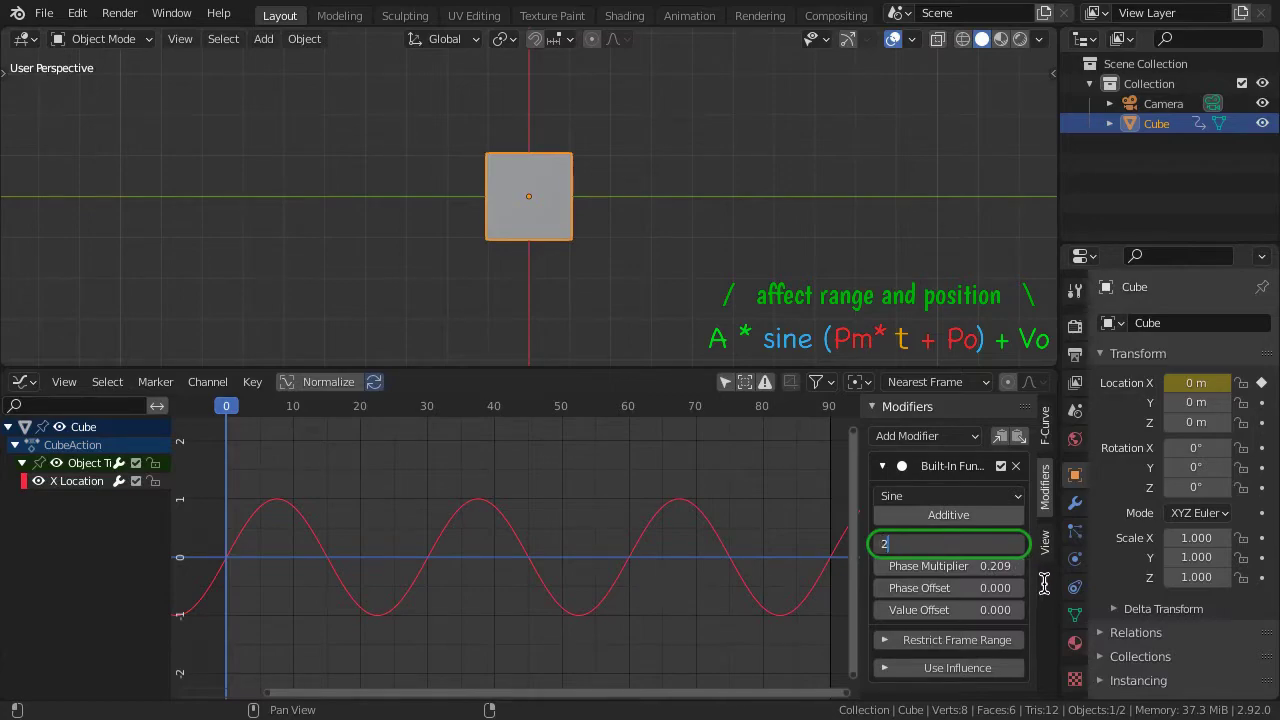
key(Return)
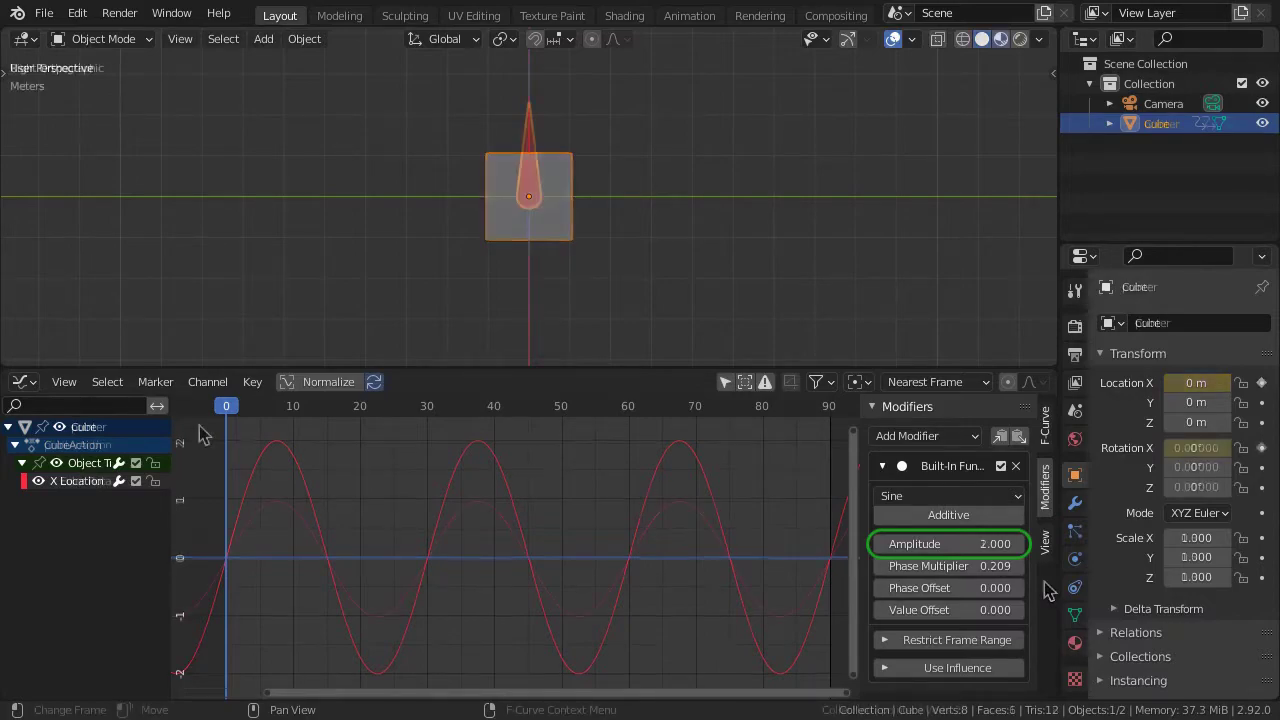
Scrub the timeline to watch the pointer swing, then show the Scene properties Units panel.
mouse_move(229, 412)
mouse_down()
mouse_move(340, 443)
mouse_move(490, 433)
mouse_up()
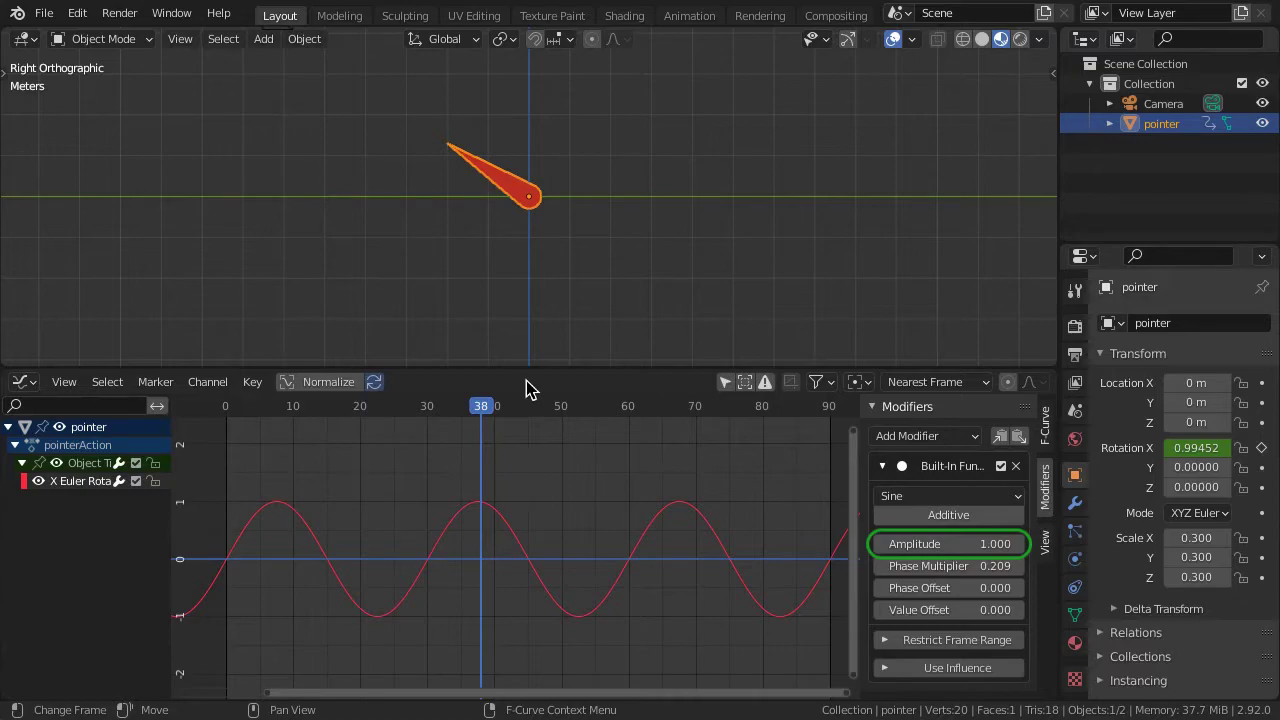
click(1075, 414)
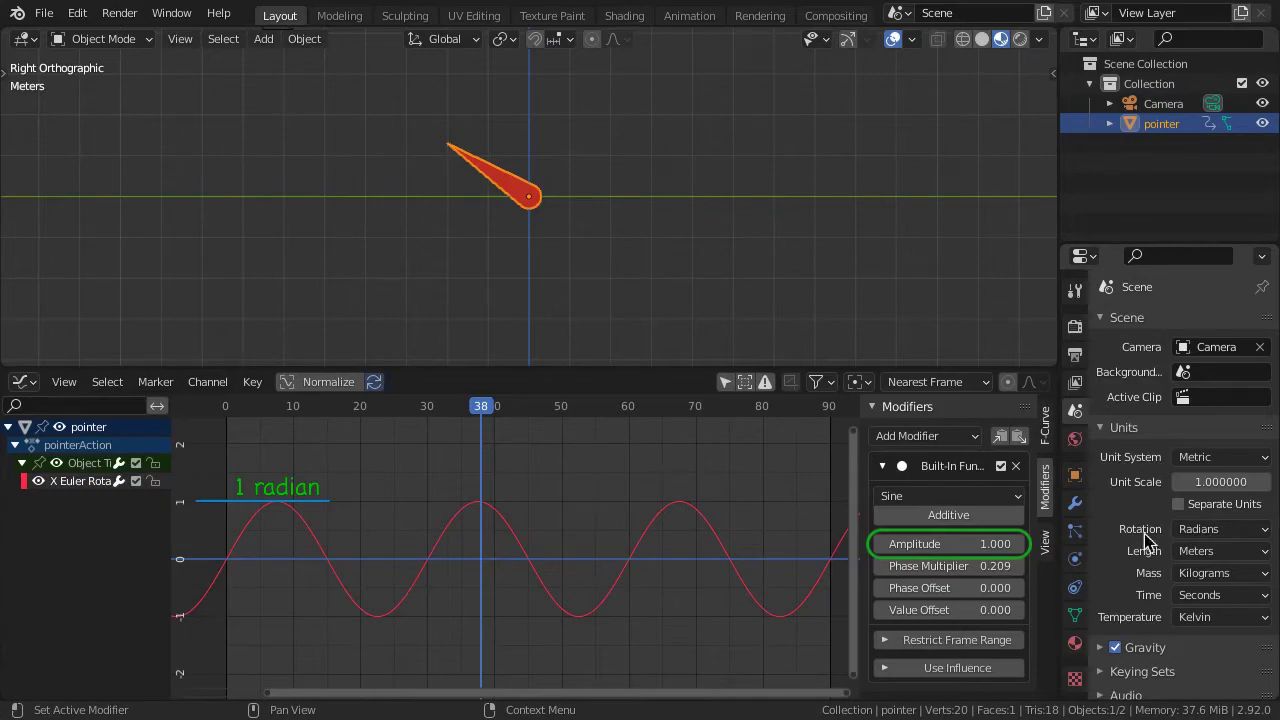
Set the scene's Rotation units to Degrees and return to Object properties.
click(1210, 529)
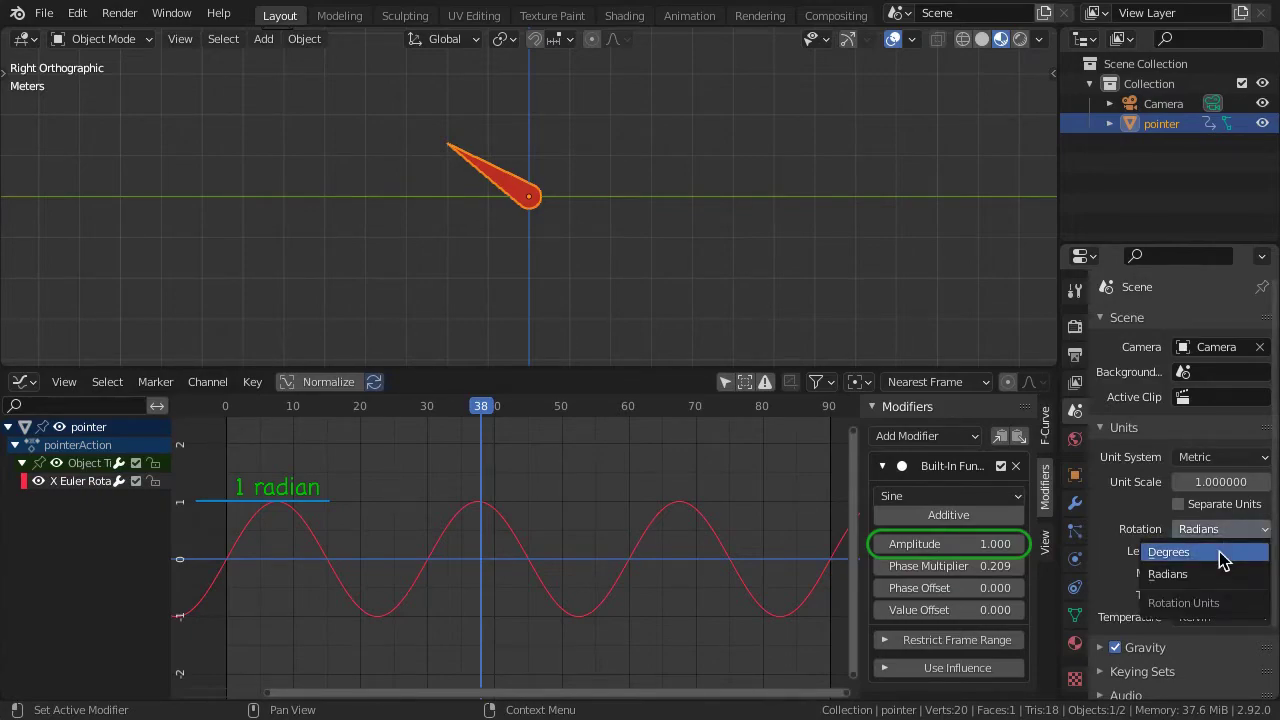
click(1222, 556)
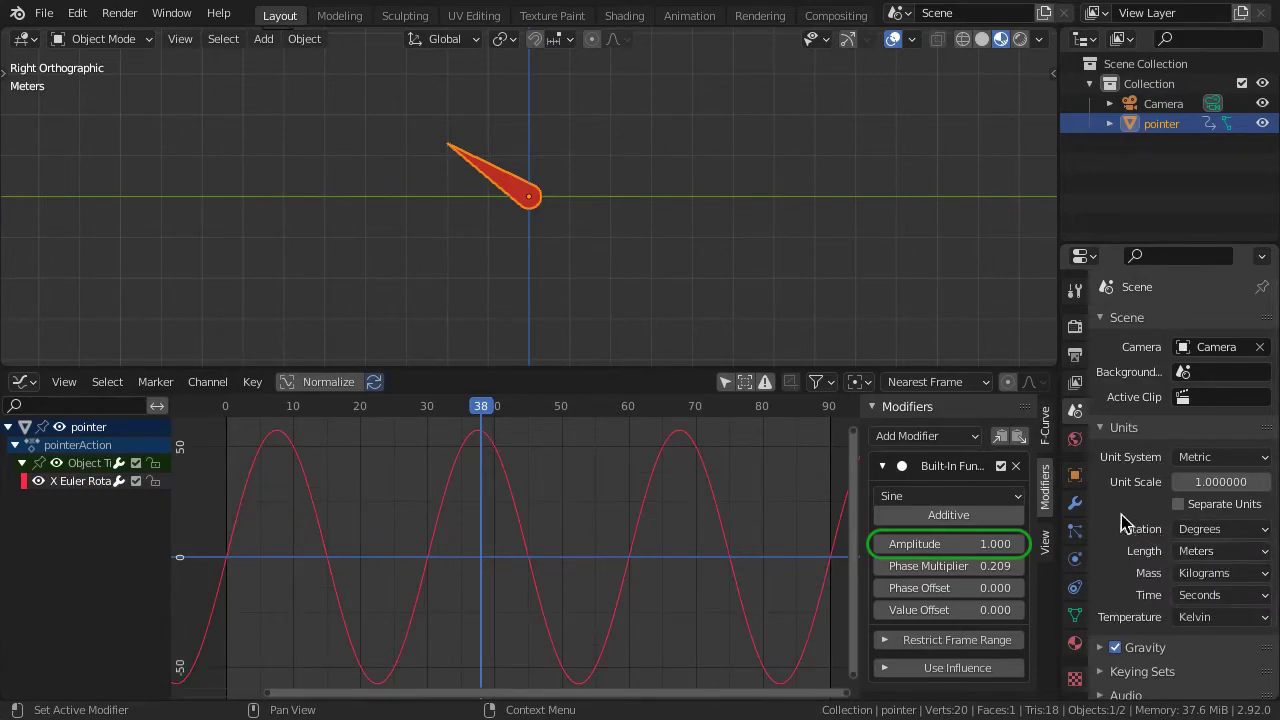
click(1075, 475)
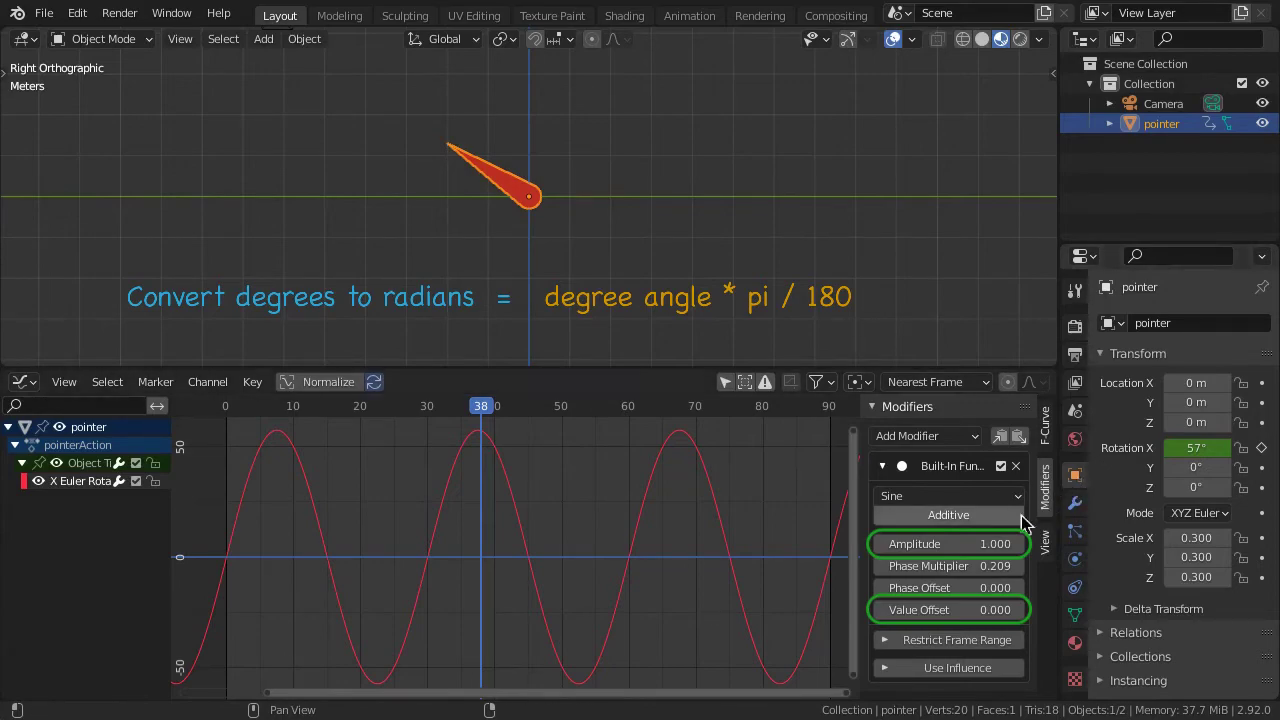
Start entering 35*pi/180 into the sine Amplitude field.
click(1000, 544)
text(3)
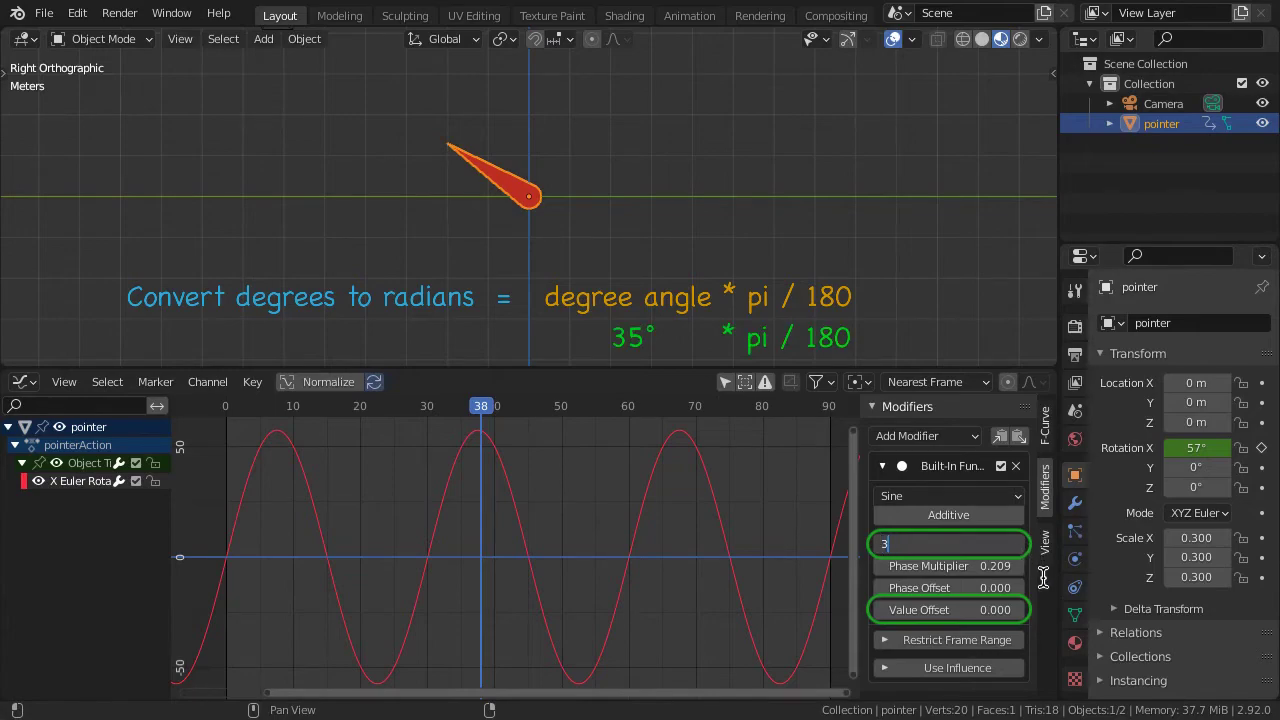
text(5*)
text(pi/180)
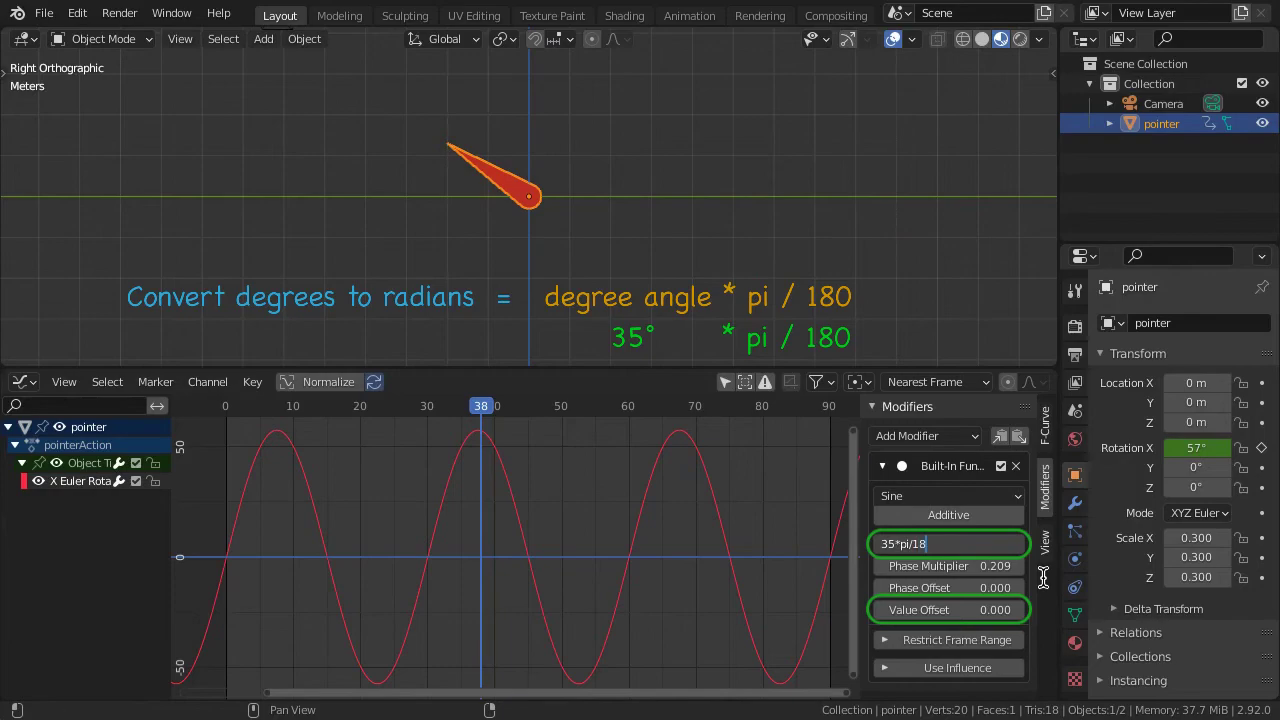